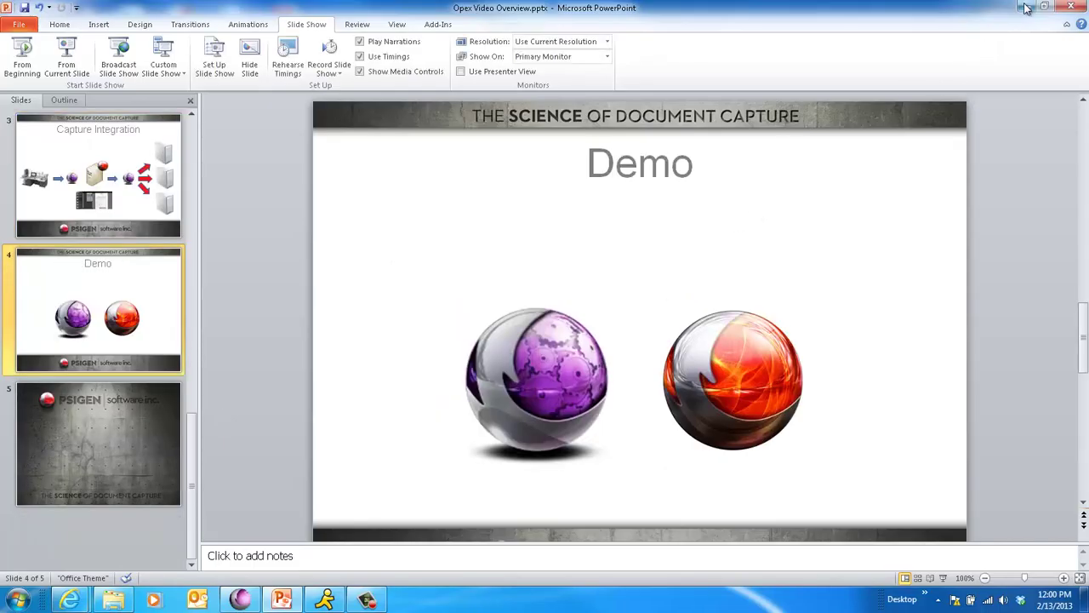
- Minimize the PowerPoint deck so the PSI:Fusion page at localhost/fusion shows in the browser
click(1028, 8)
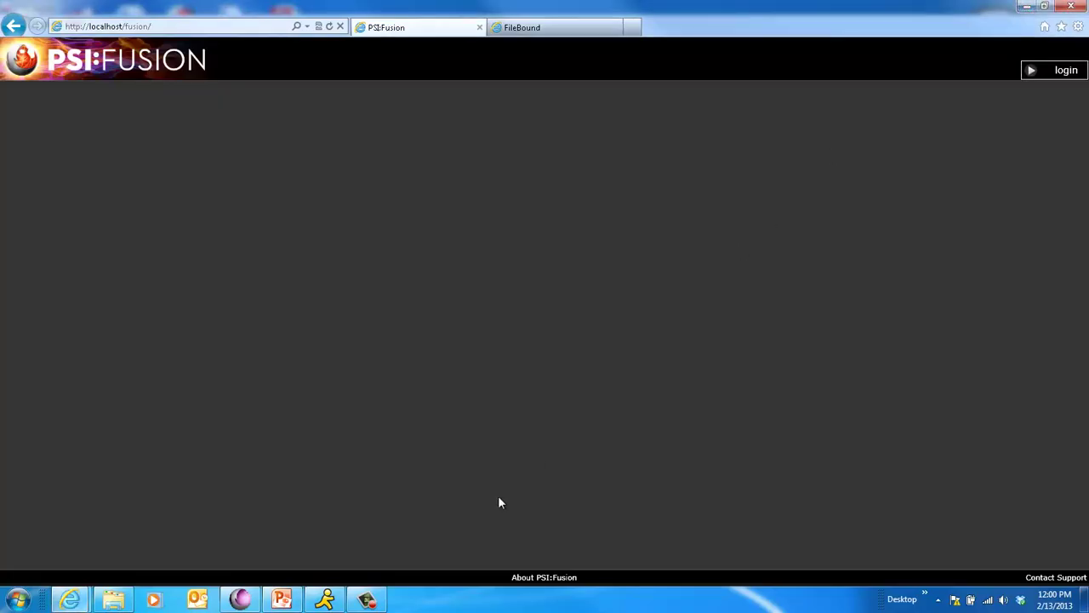
- Paste the Queue - 20130213.120107 batch folder into the Opex auto-import folder in Explorer
click(106, 601)
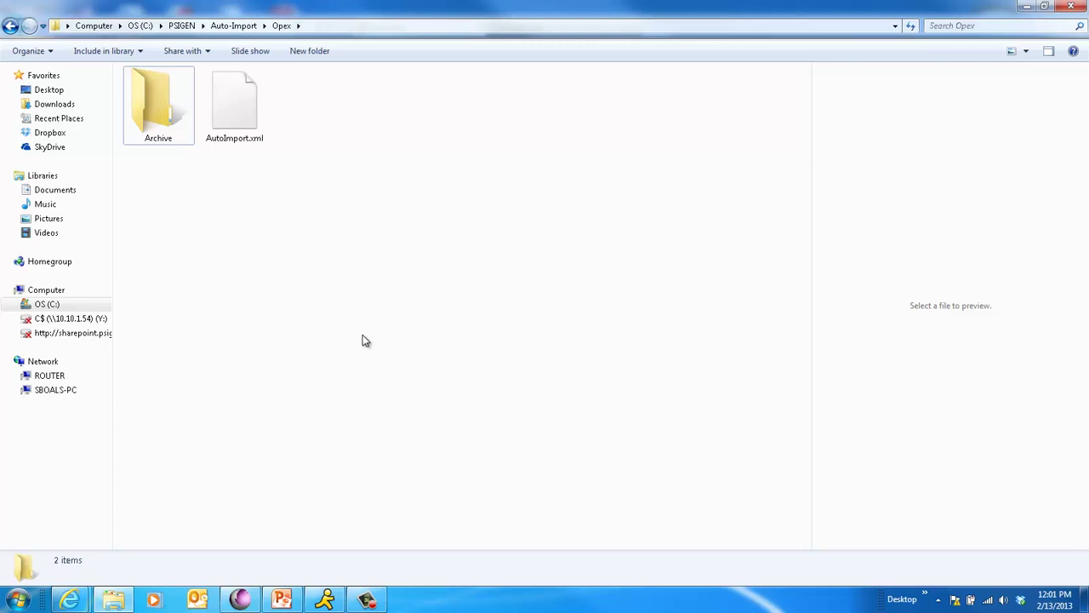
right_click(385, 186)
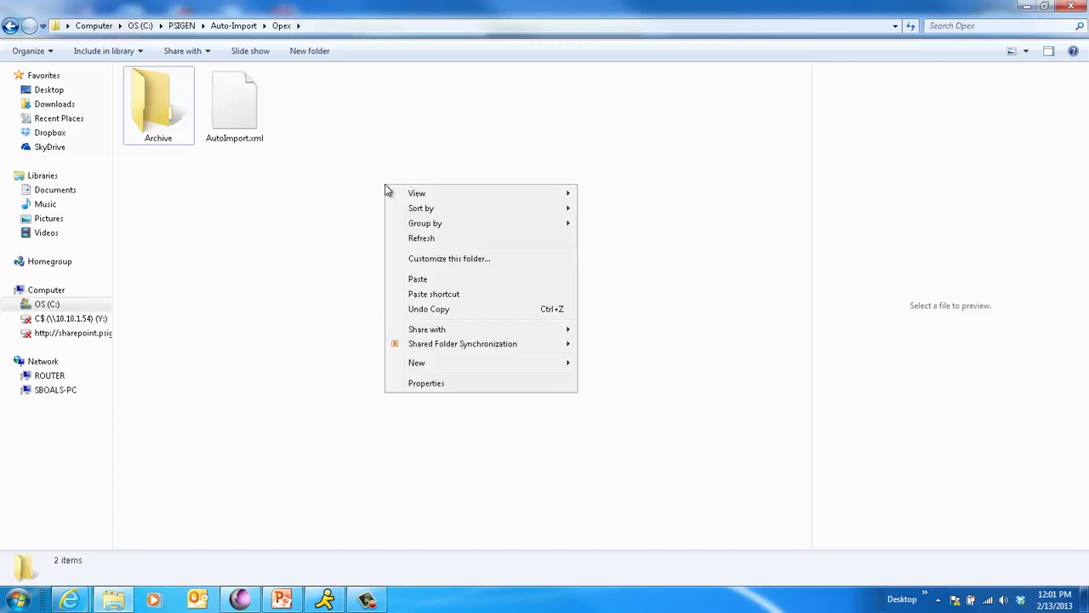
click(418, 279)
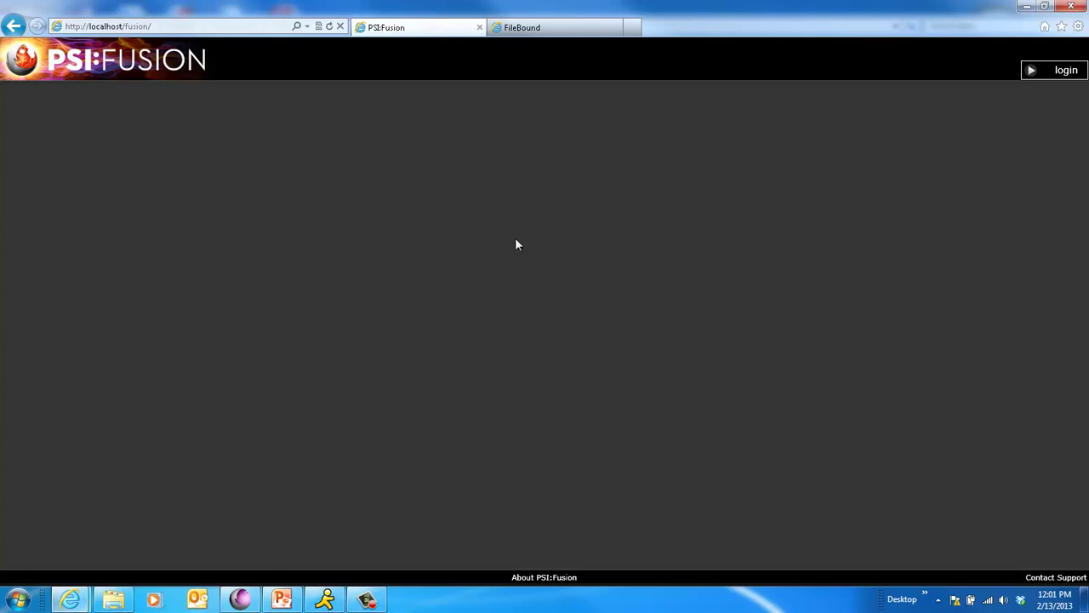
- Log into PSI:Fusion with the legal clerk's user name and password
click(1056, 71)
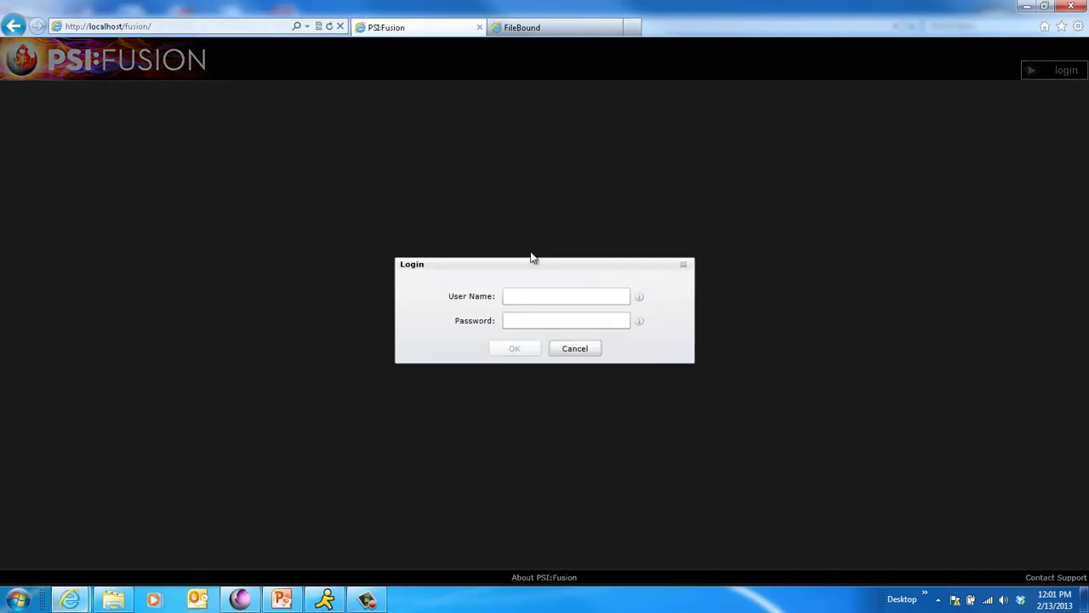
text(legal)
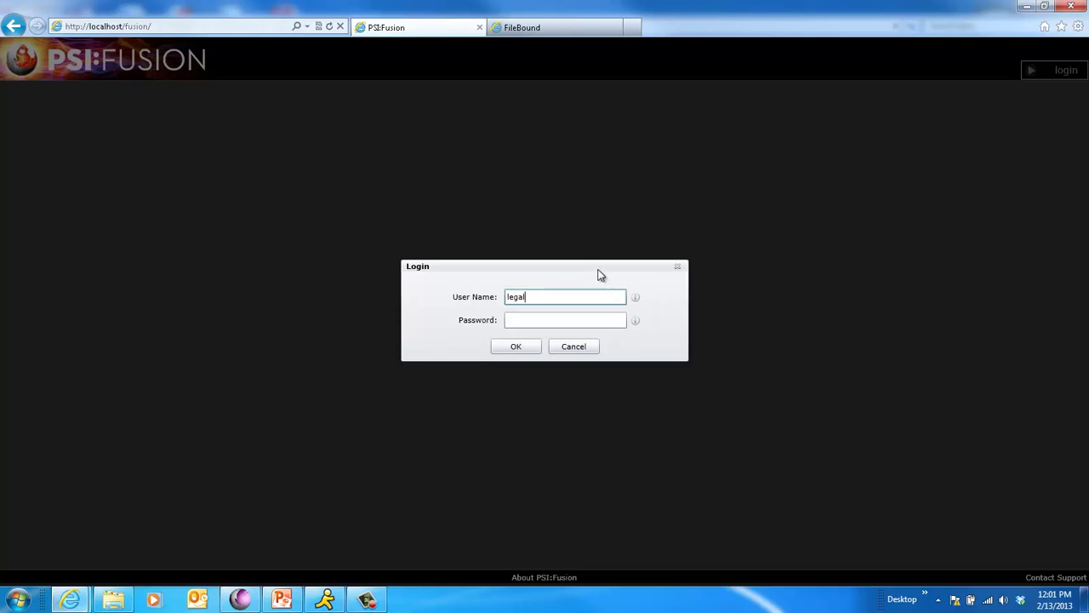
text(01)
key(Tab)
text(•••••••••)
key(Return)
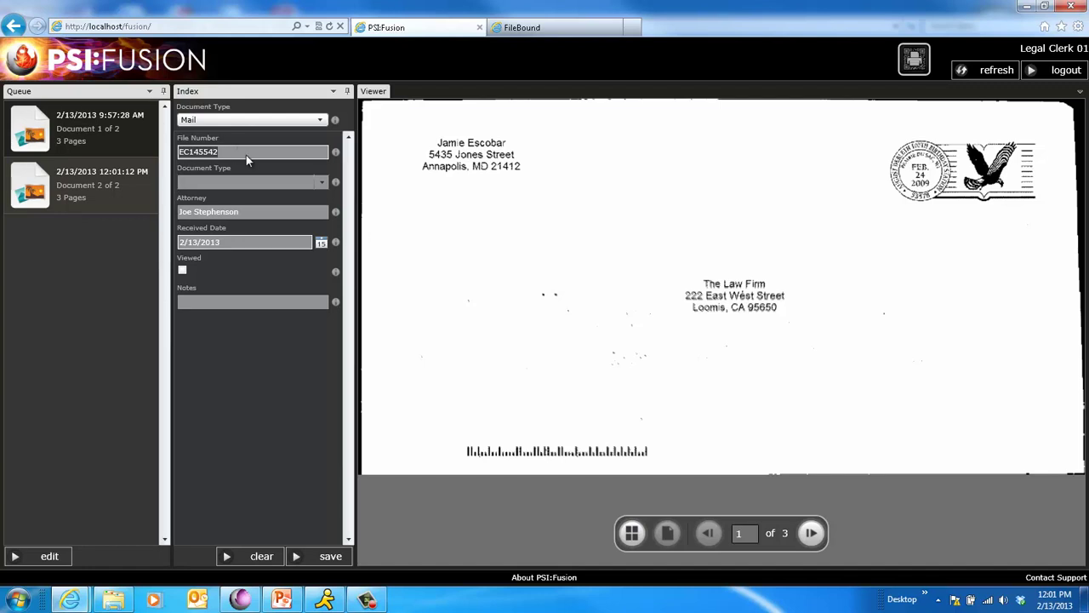
- Check the document's next page and set its Document Type to Process Server Transmittal
mouse_move(643, 532)
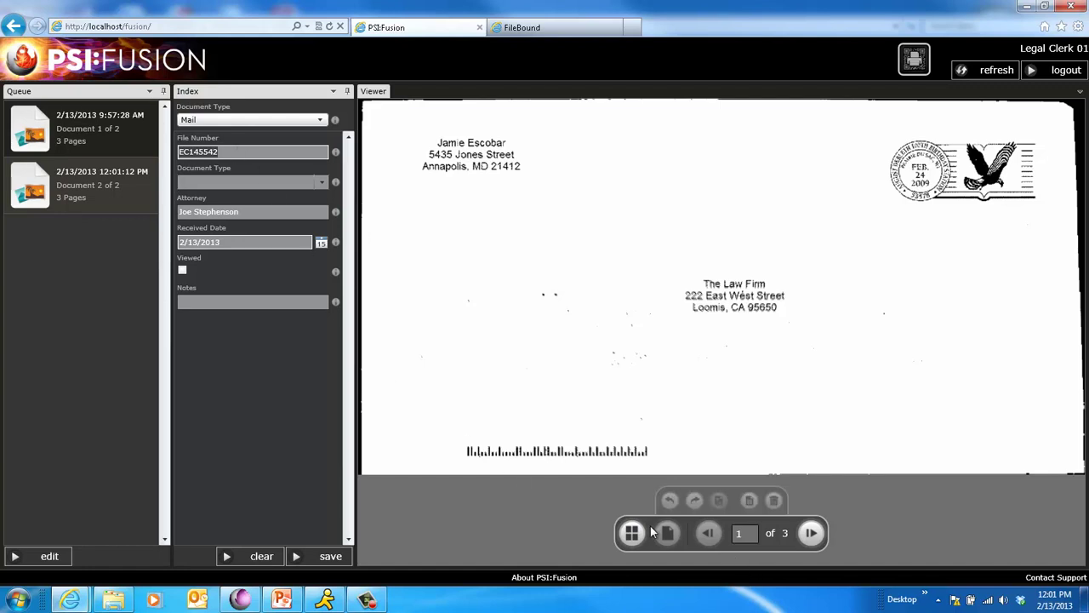
click(811, 533)
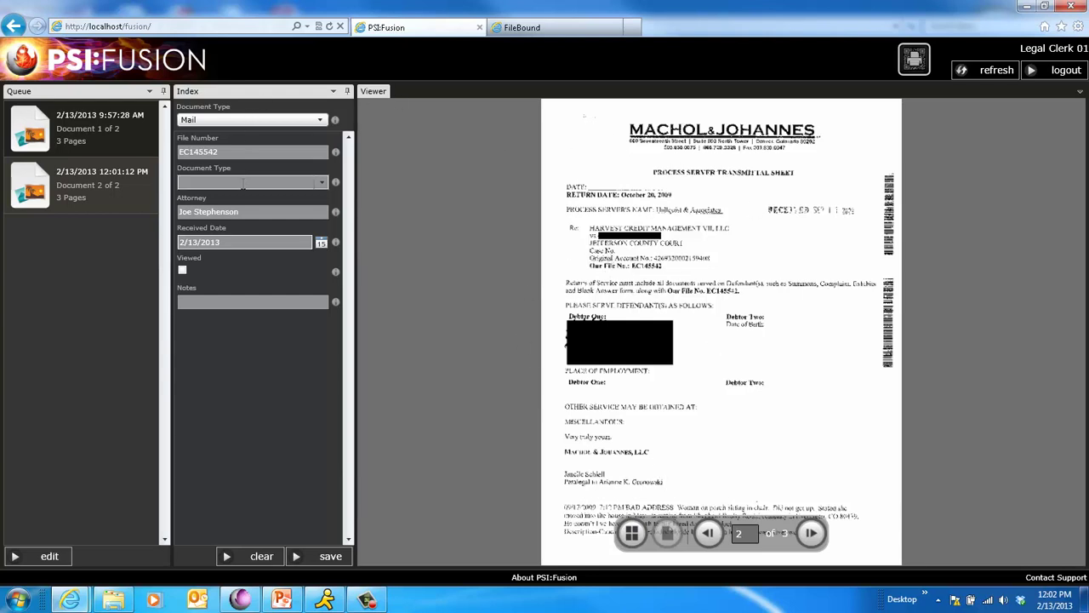
click(238, 184)
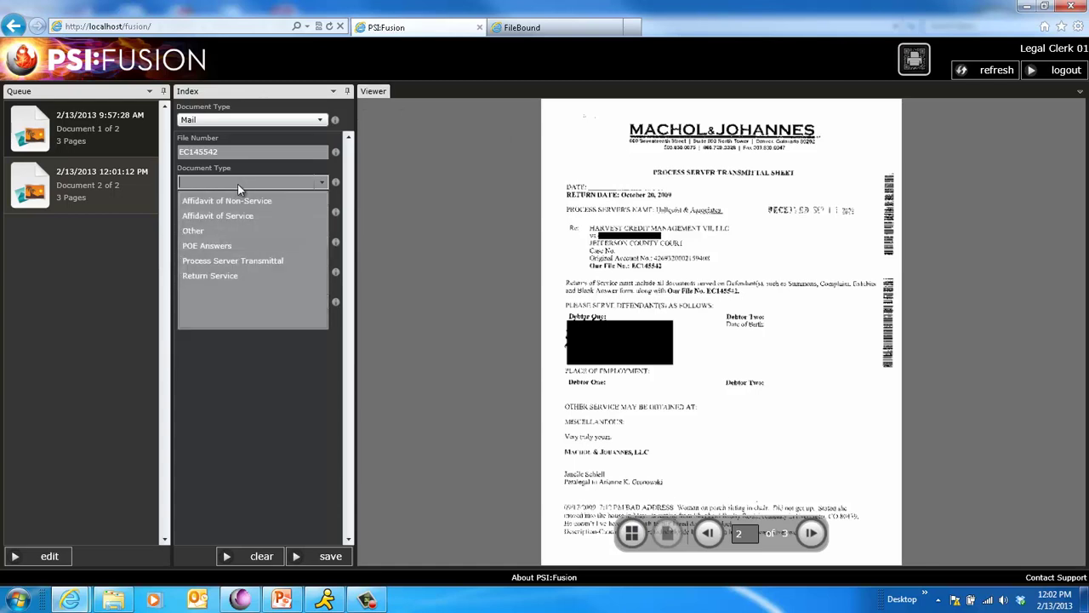
click(232, 262)
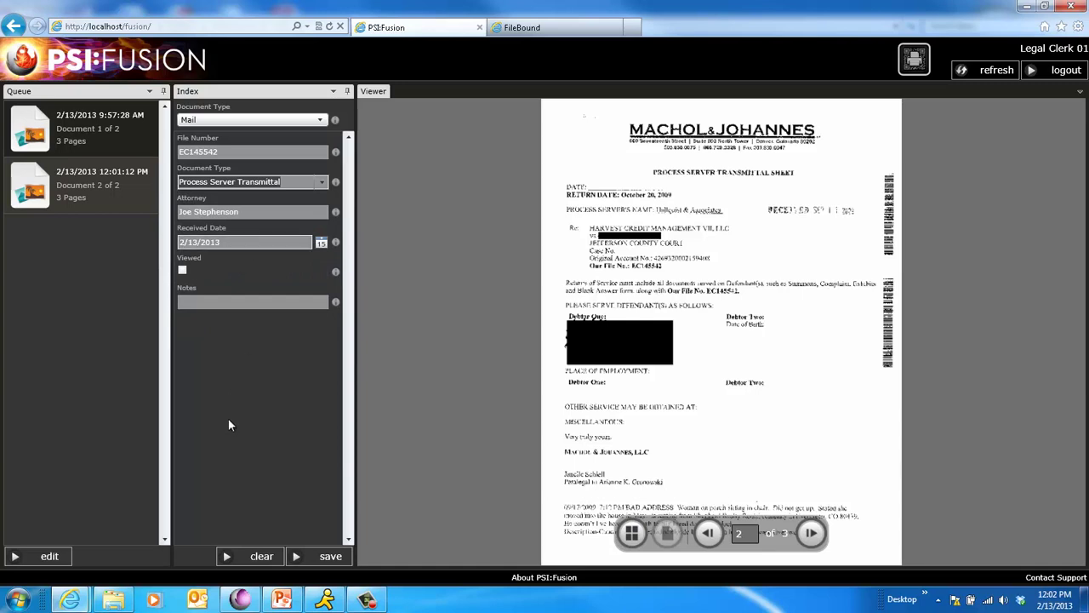
- Mark it Viewed, add the note 'This is a good document', and save it
click(182, 152)
click(182, 271)
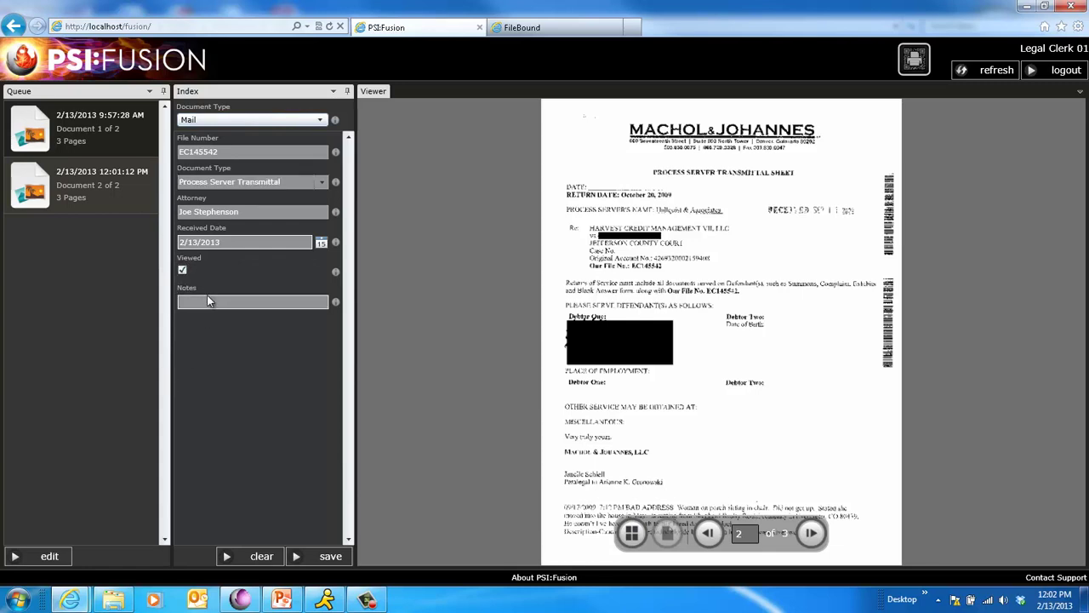
click(206, 296)
text(This is a good document)
click(324, 560)
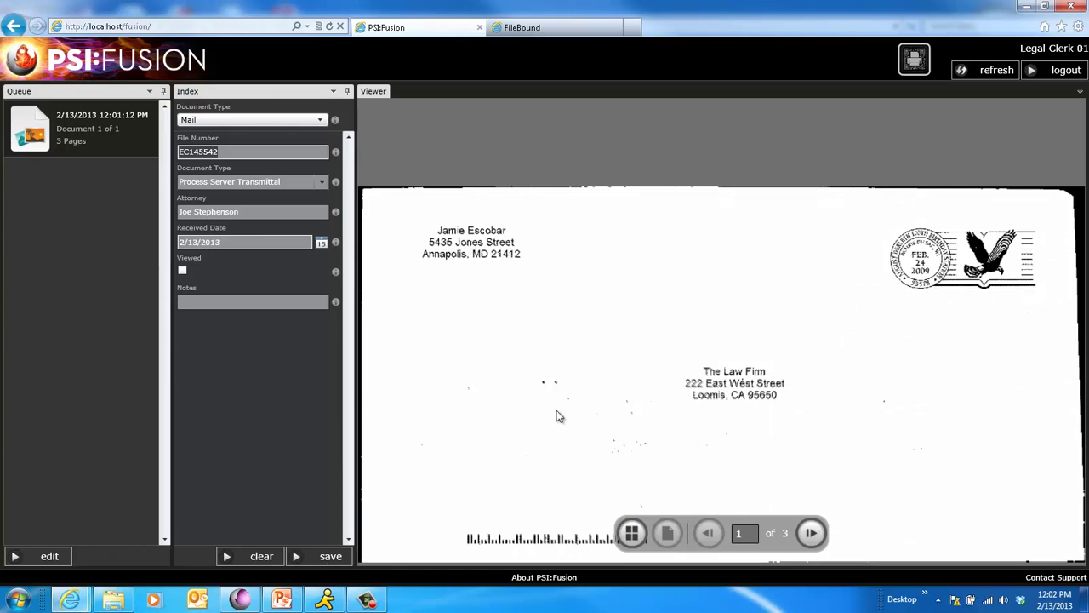
- In the thumbnail view, delete the blank Page 3 and confirm the deletion
click(630, 532)
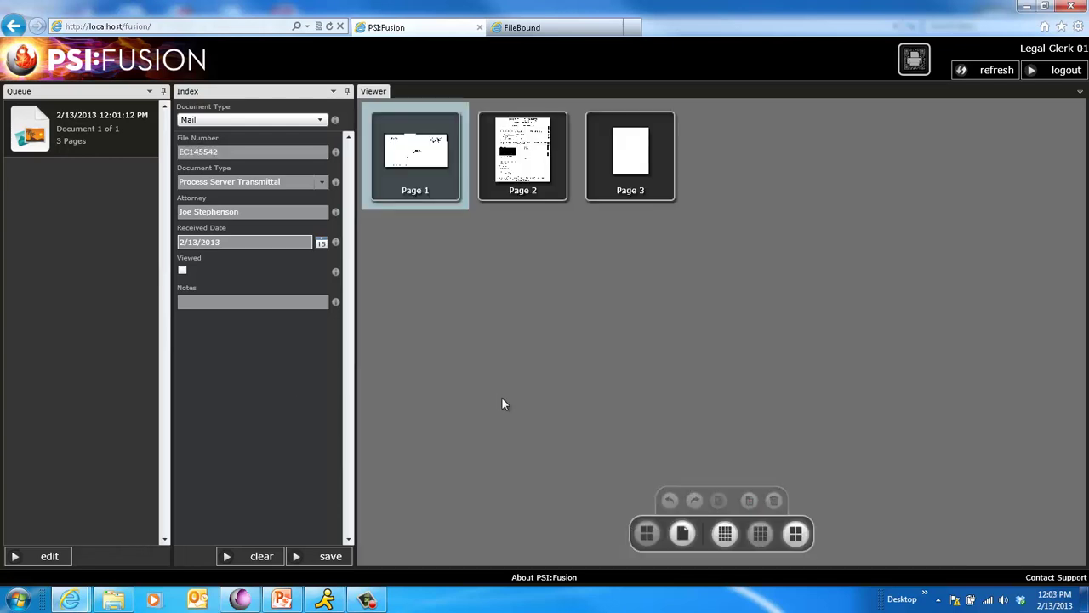
click(640, 192)
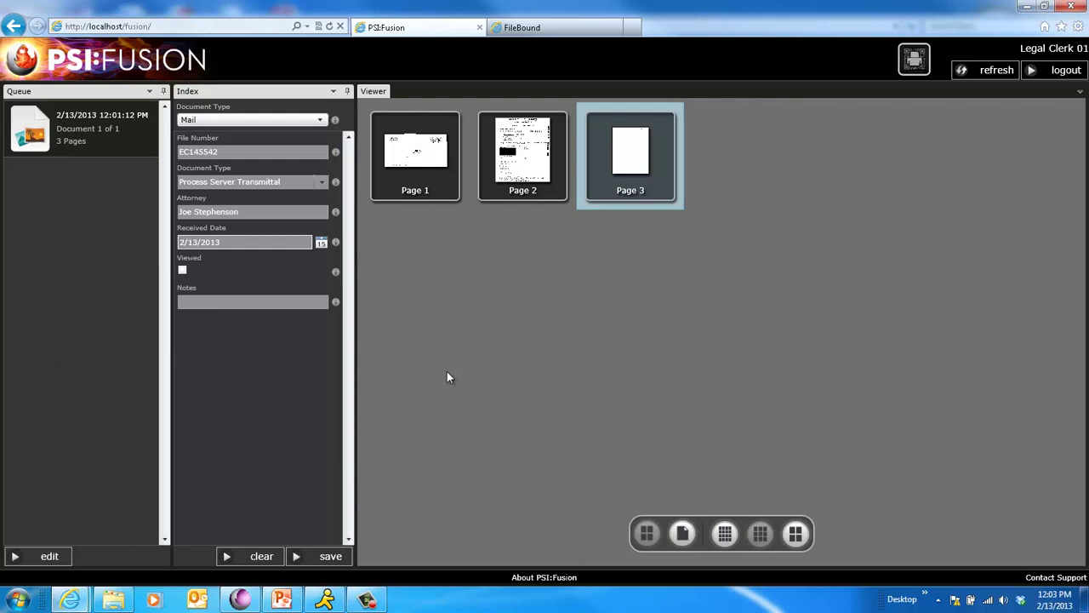
mouse_move(710, 511)
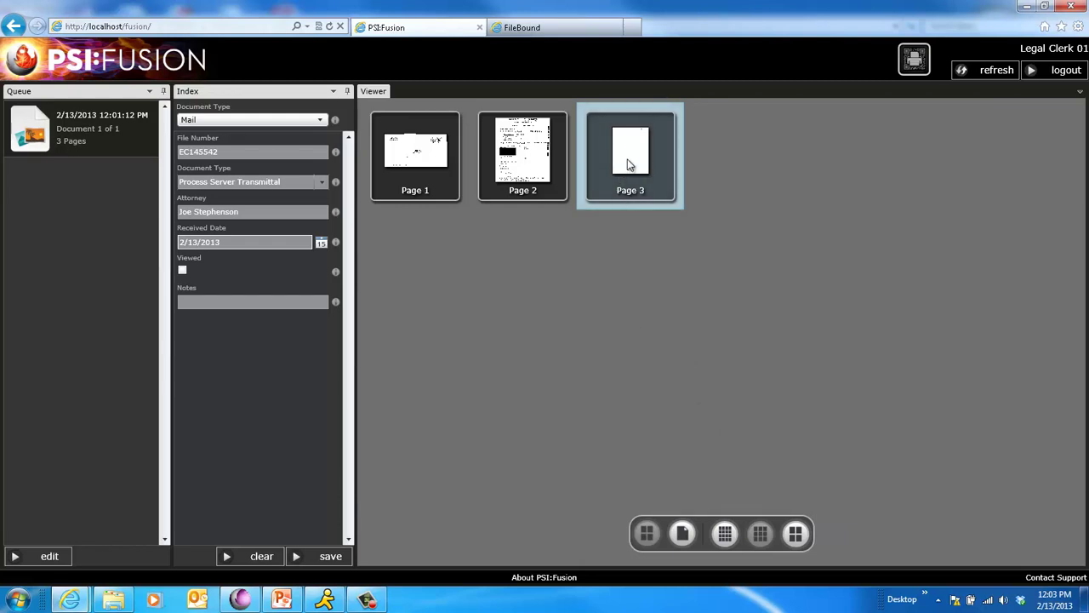
mouse_move(773, 504)
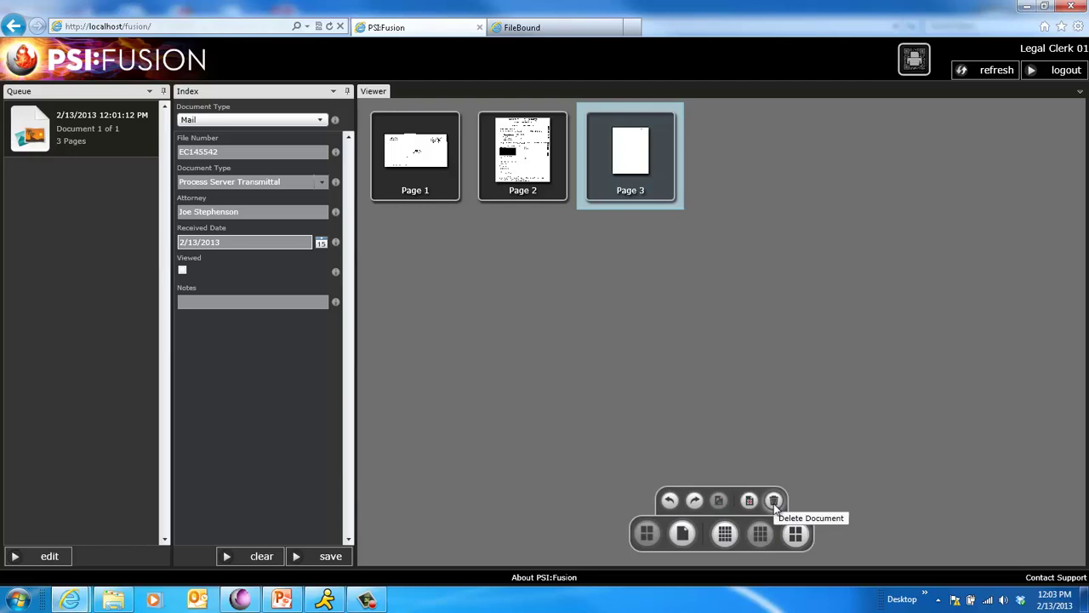
click(774, 502)
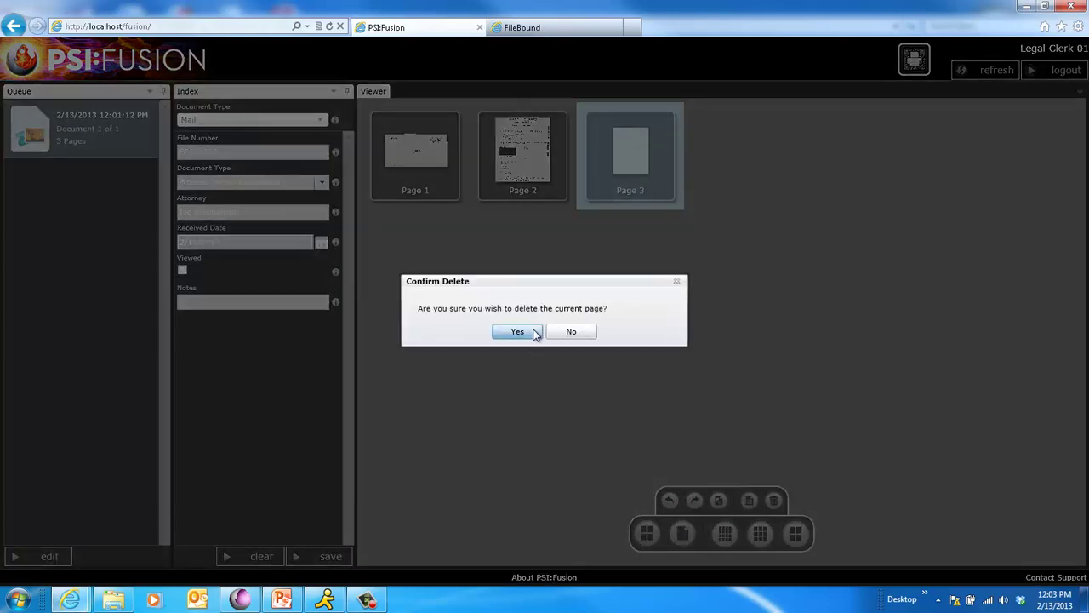
click(526, 332)
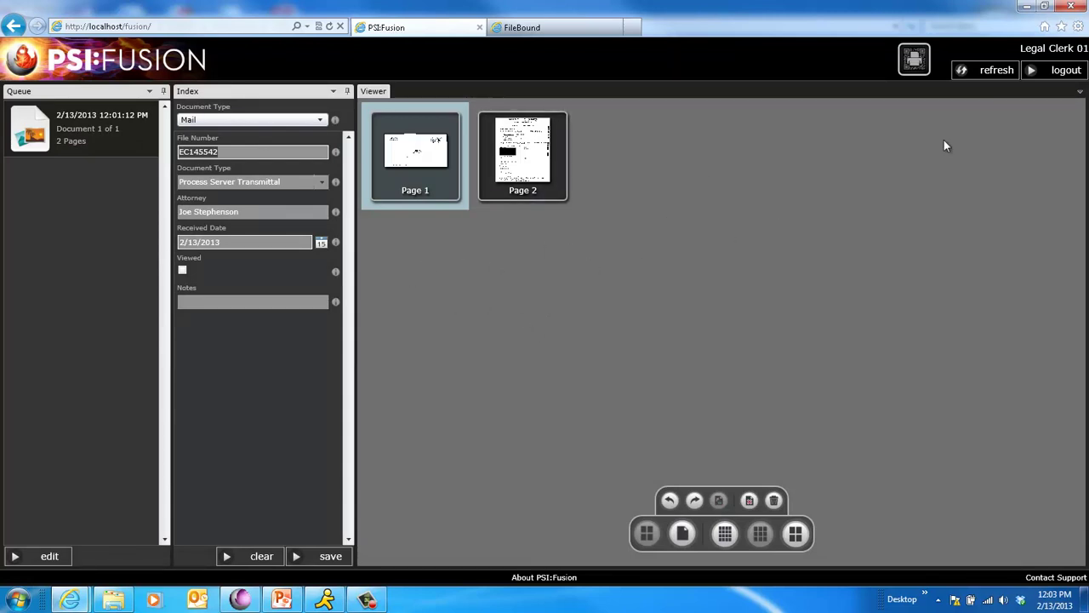
- Log out, then sign in with the second clerk's user name and password
click(1069, 71)
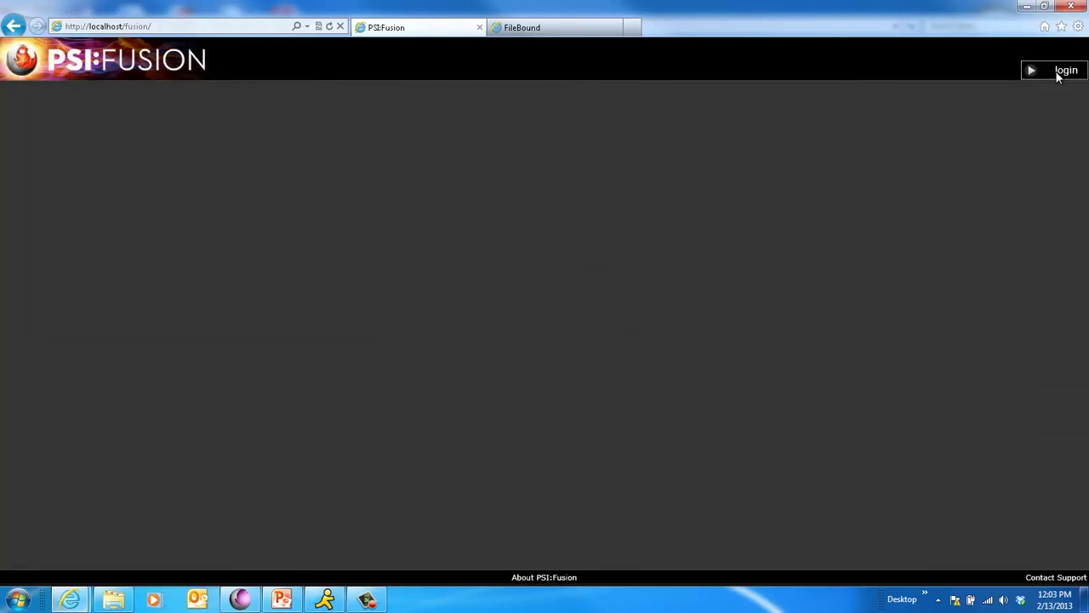
click(1059, 75)
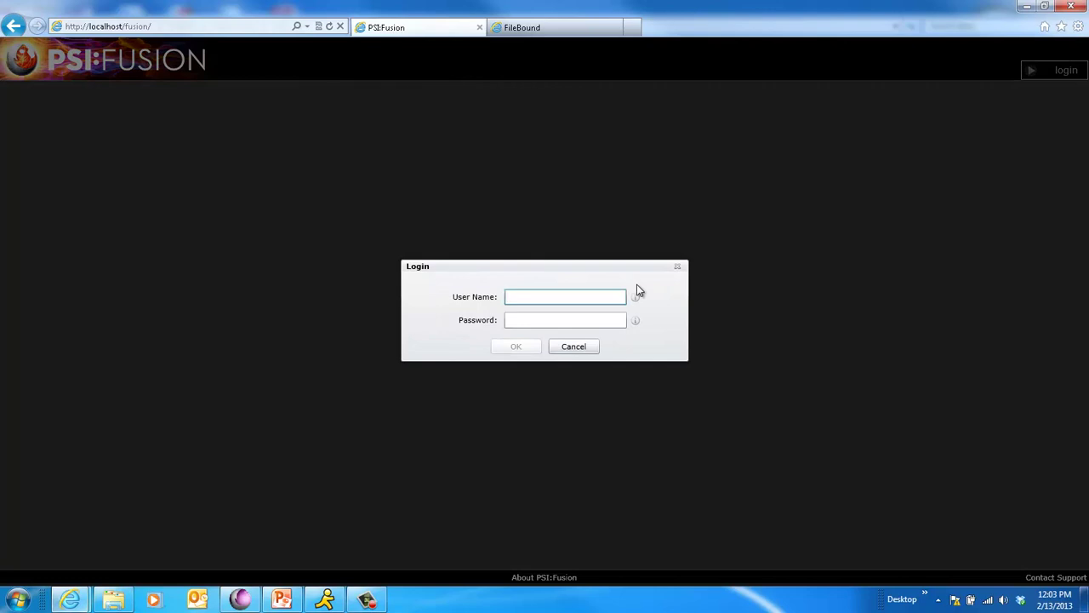
text(legal02)
key(Tab)
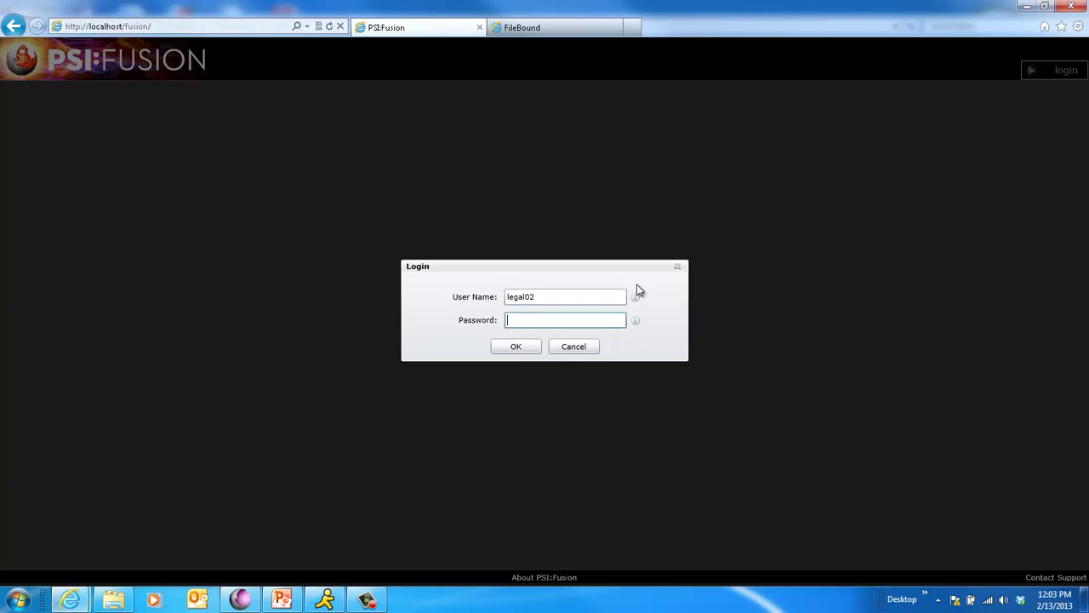
text(password)
key(Return)
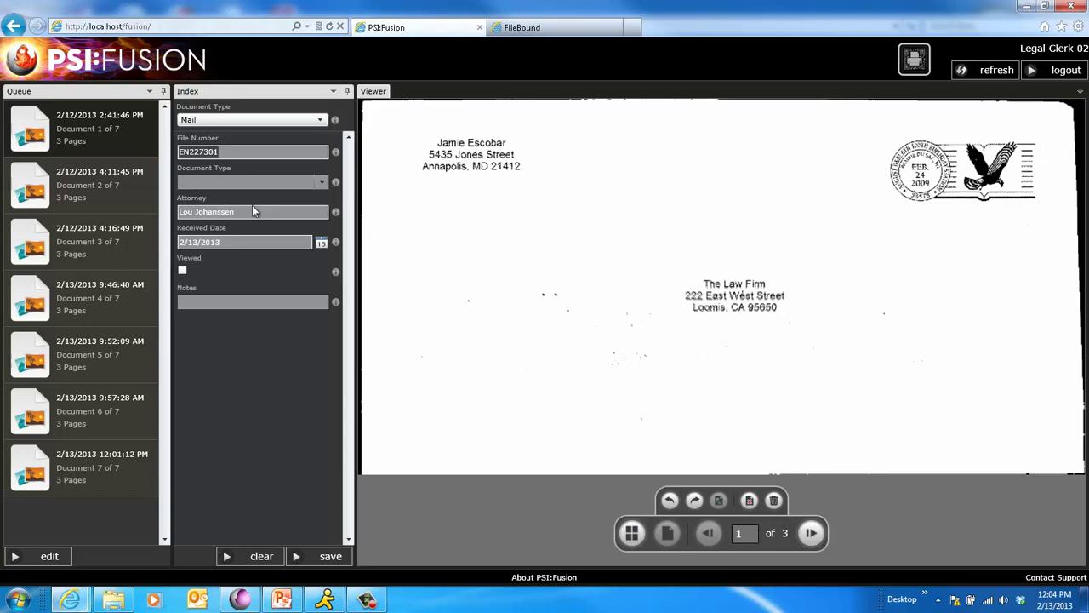
- Set the EN227301 mail's Document Type to Process Server Transmittal and save it
click(323, 183)
click(252, 262)
key(Tab)
key(Tab)
key(Tab)
key(Tab)
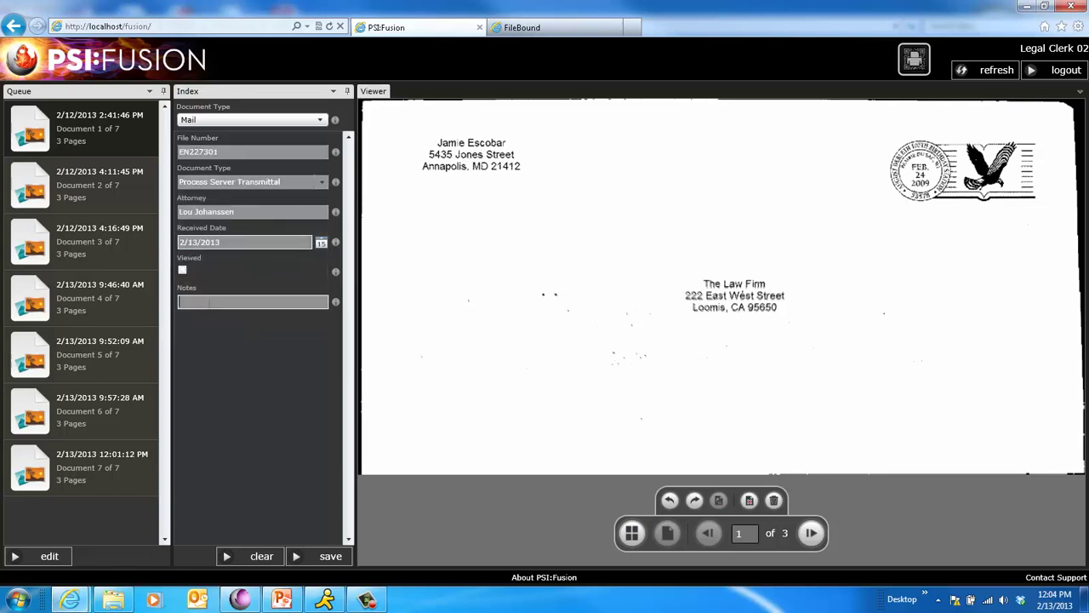
click(327, 558)
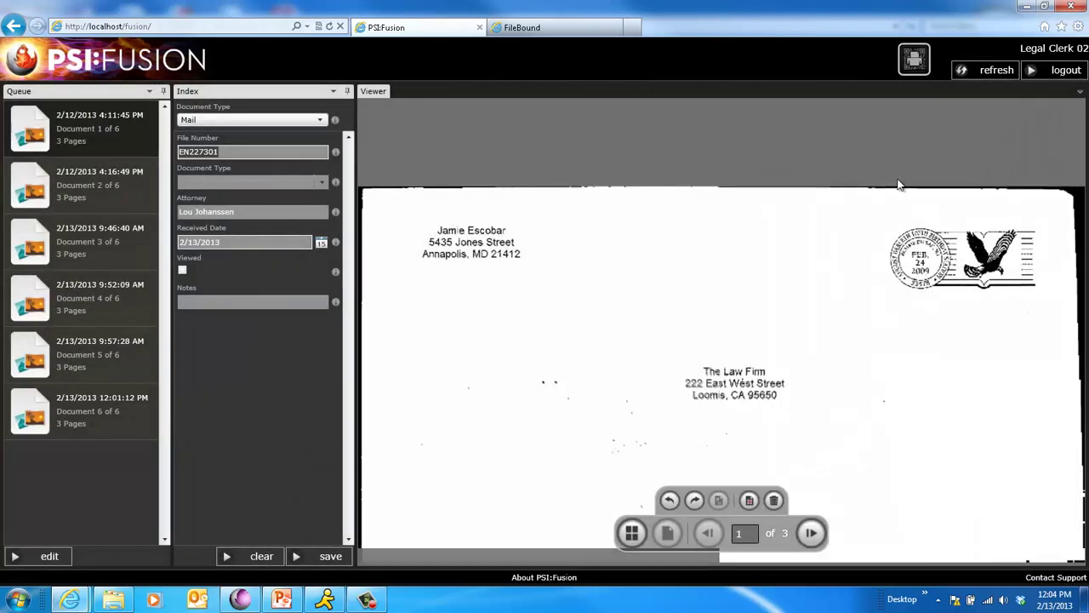
- Switch to the FileBound site and sign in with the account password
click(548, 29)
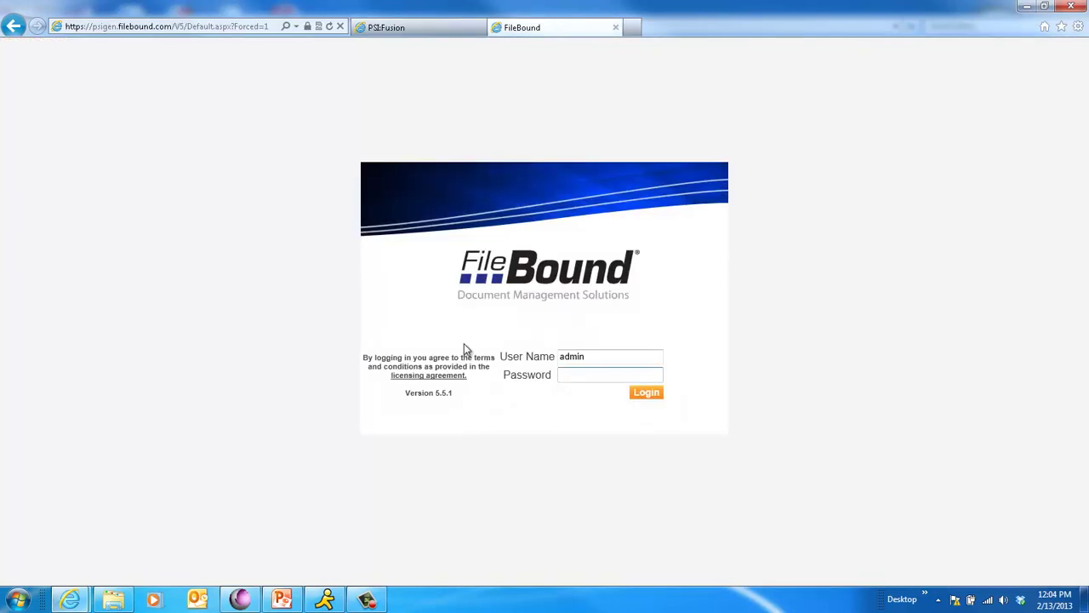
text(••••••)
key(Return)
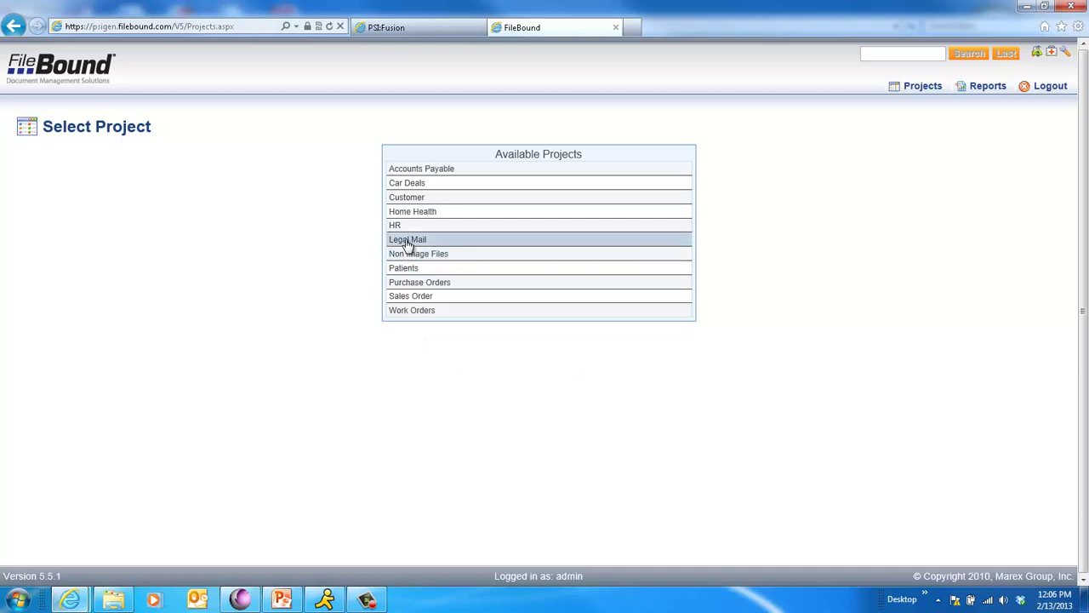
- Search the Legal Mail project for file number EN227301 and review page one's preview
click(407, 243)
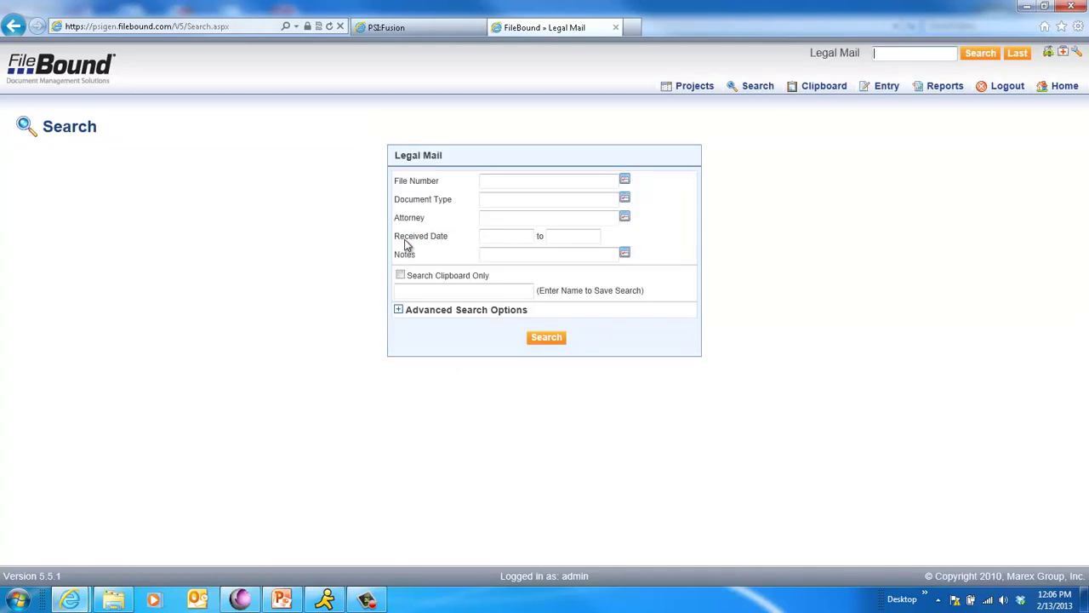
click(499, 182)
text(EN227301)
click(547, 338)
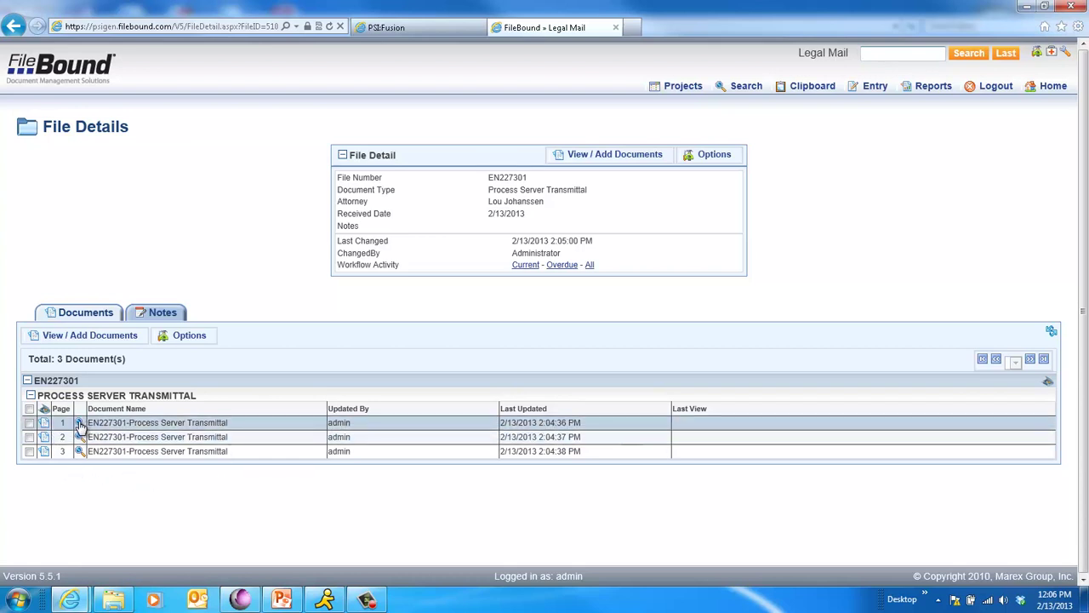
mouse_move(79, 425)
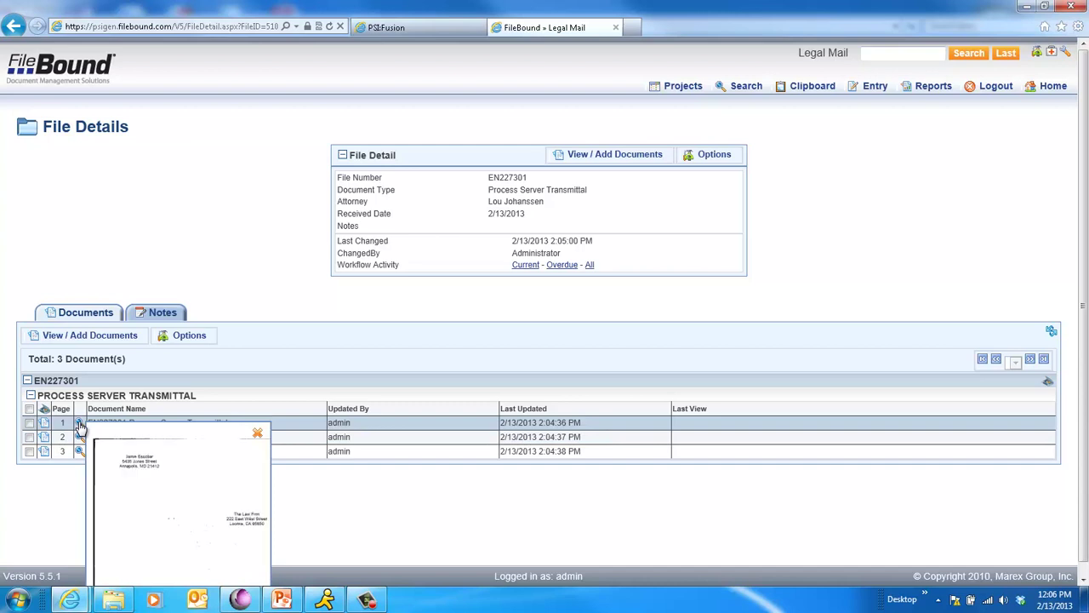
click(258, 435)
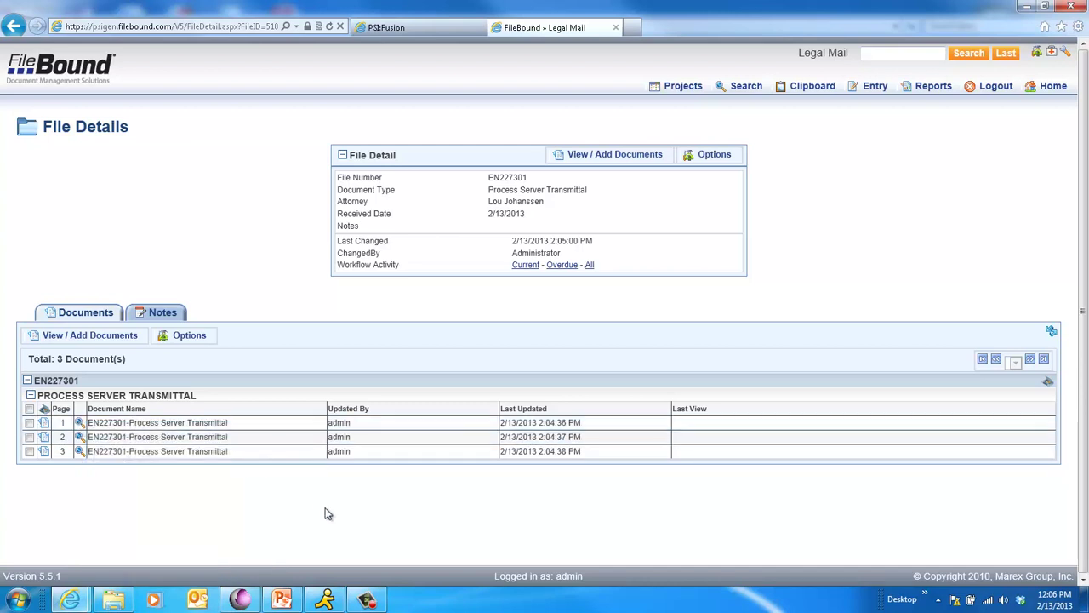